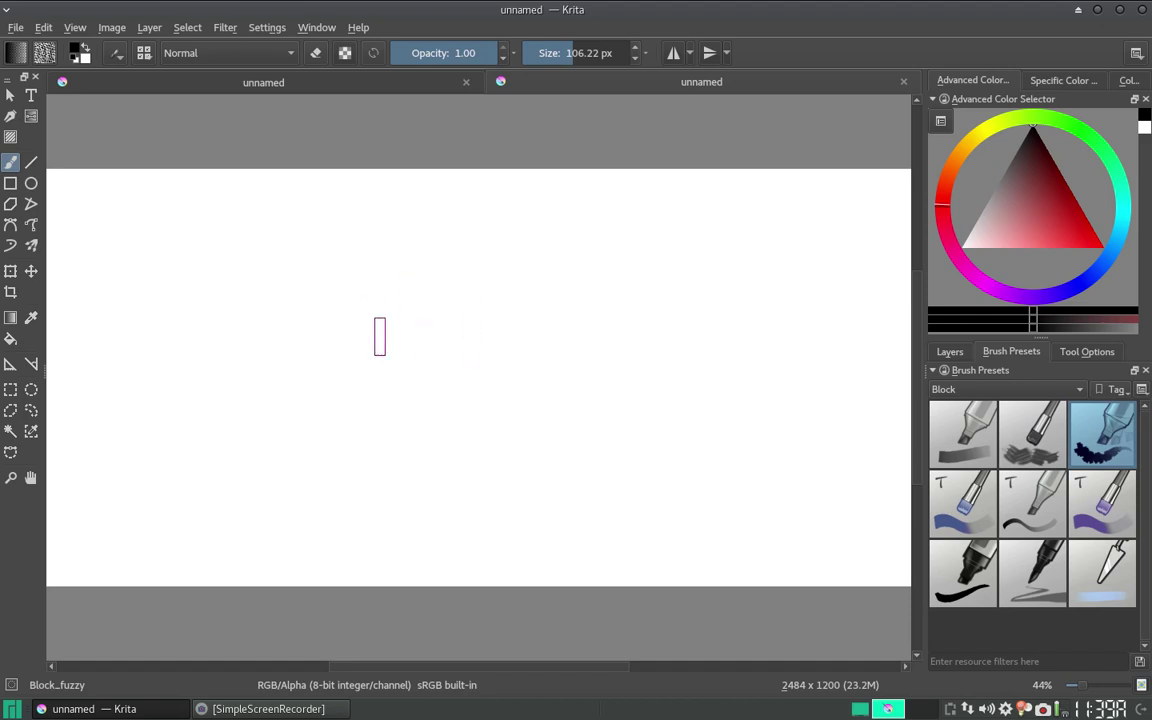
Paint a thick black winding stroke on the left and a tilted black loop, then reset the canvas rotation
left_click_drag(355, 258, 145, 425)
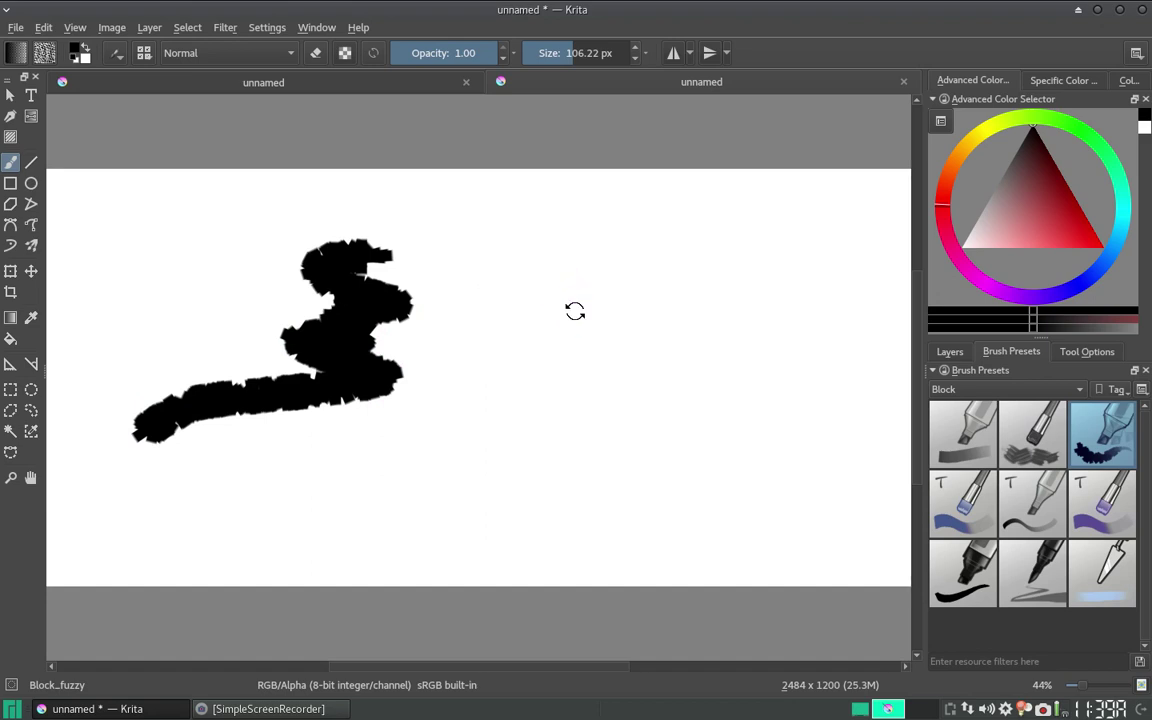
left_click_drag(576, 308, 527, 392)
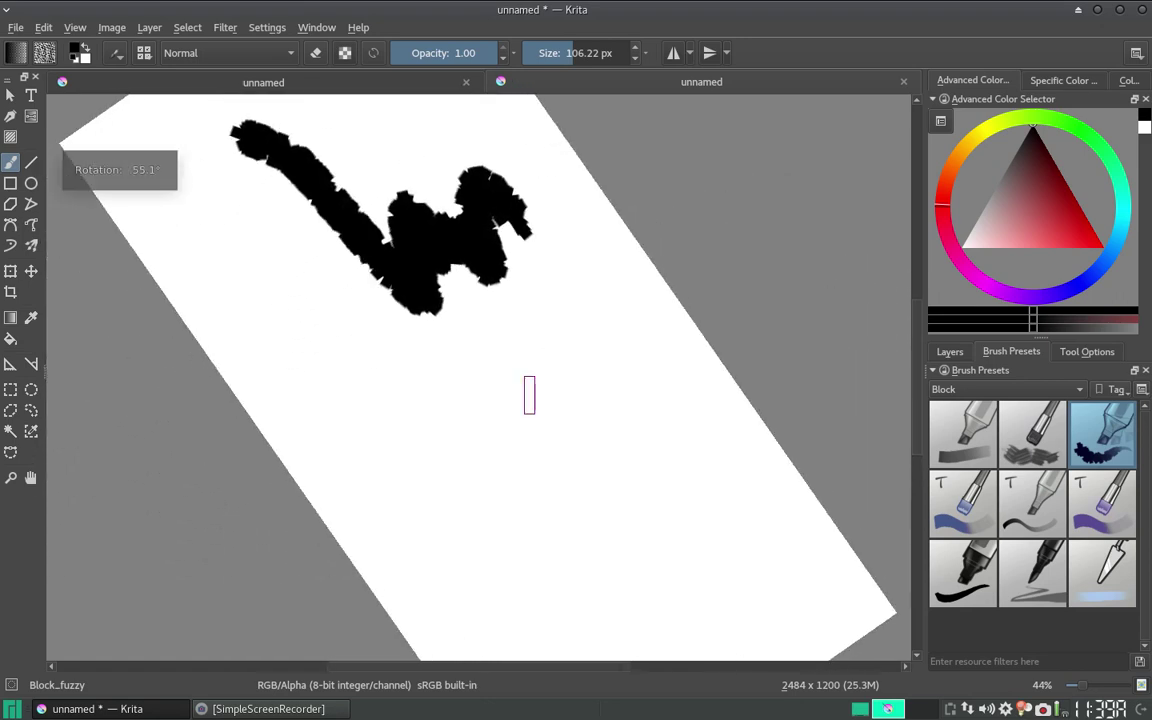
mouse_move(488, 320)
left_mouse_down()
mouse_move(403, 395)
mouse_move(522, 442)
mouse_move(501, 334)
mouse_move(437, 329)
mouse_move(400, 365)
mouse_move(384, 342)
left_mouse_up()
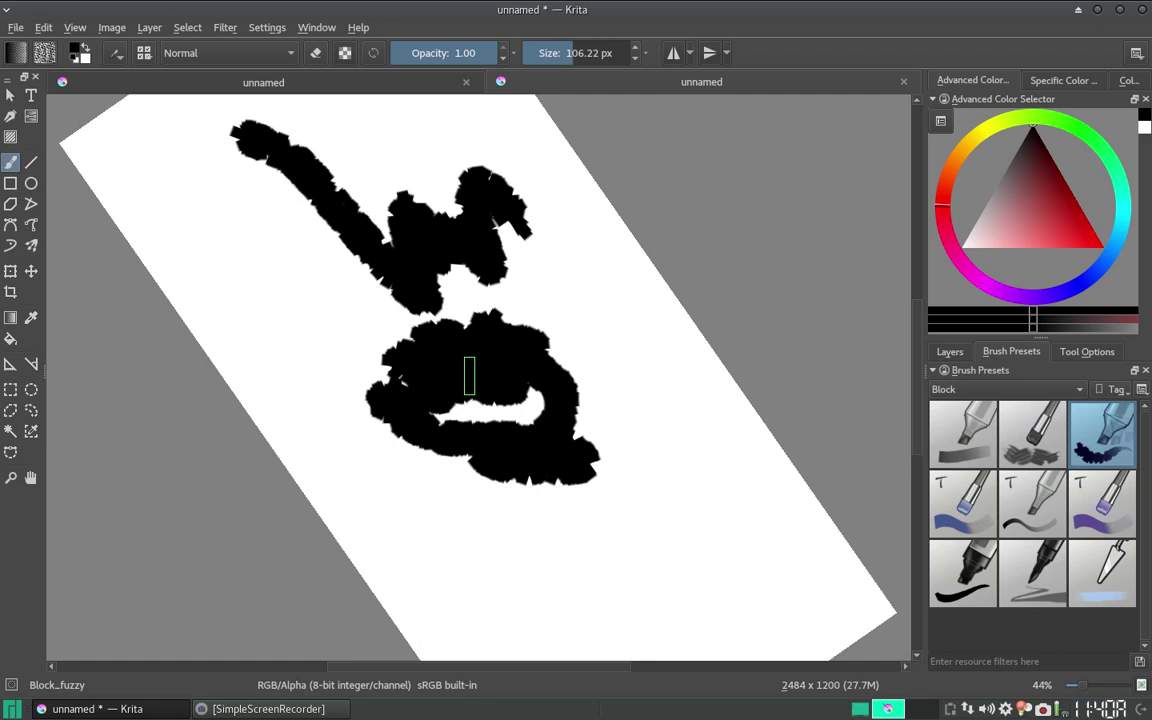
key("5")
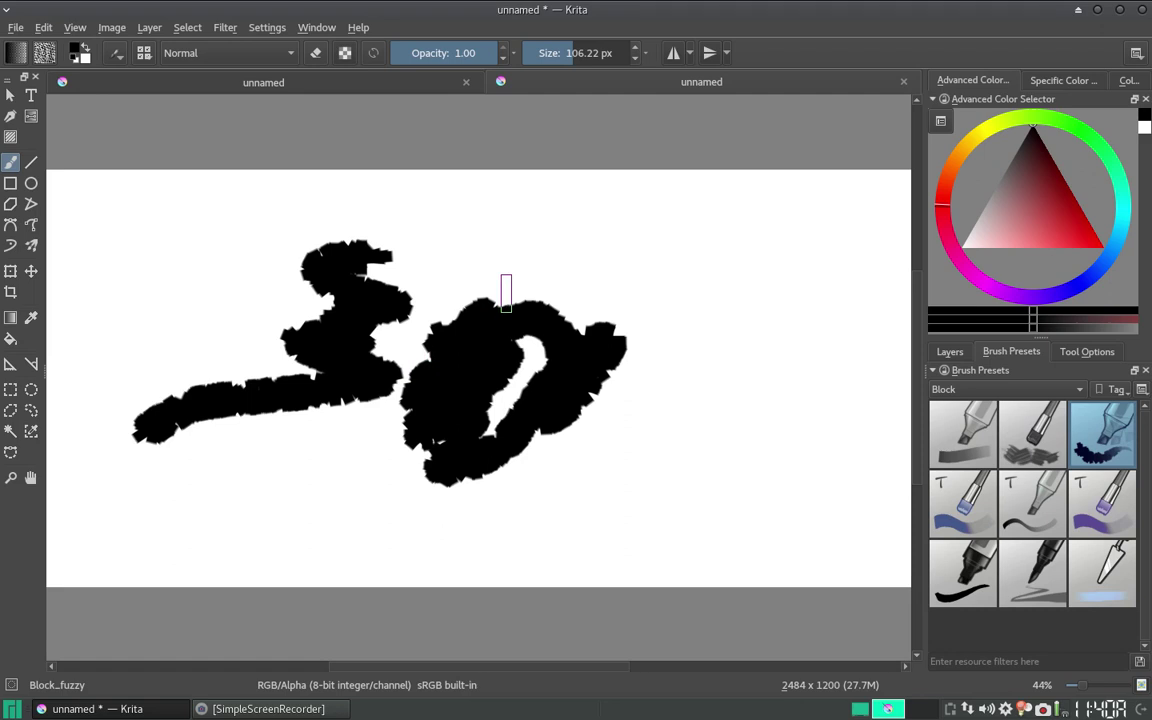
Toggle the mirrored view, then paint black strokes looping along the left and curving from the upper right
key("m")
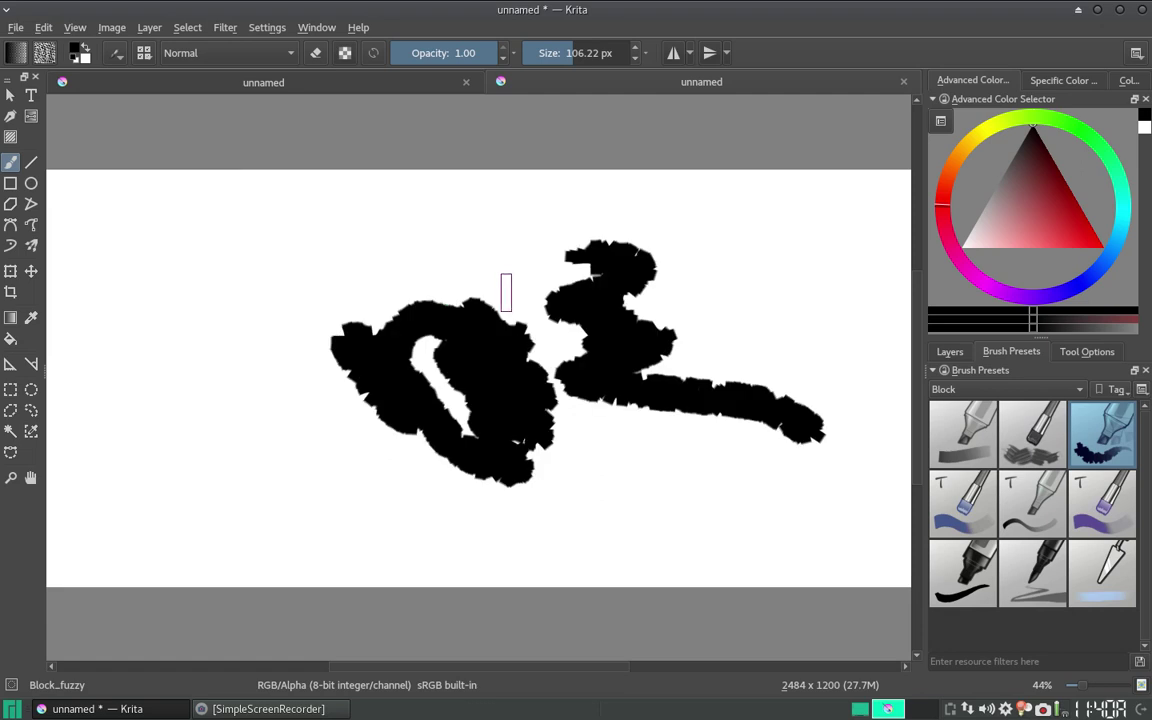
key("m")
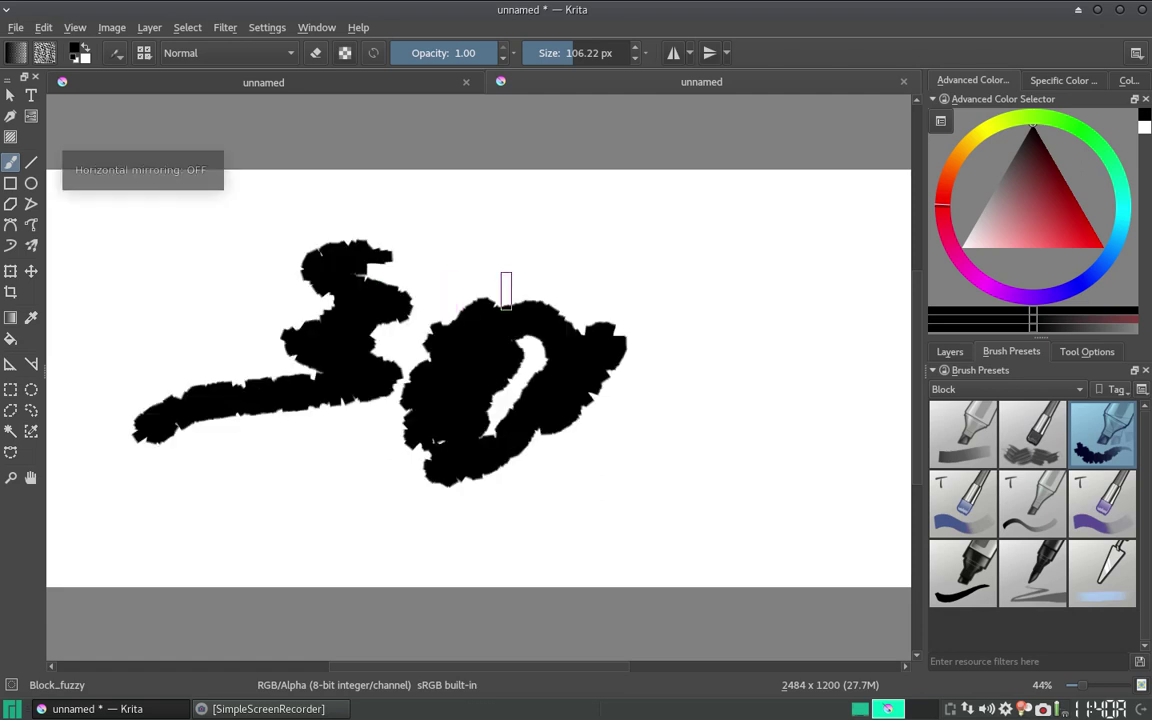
key("m")
key("m")
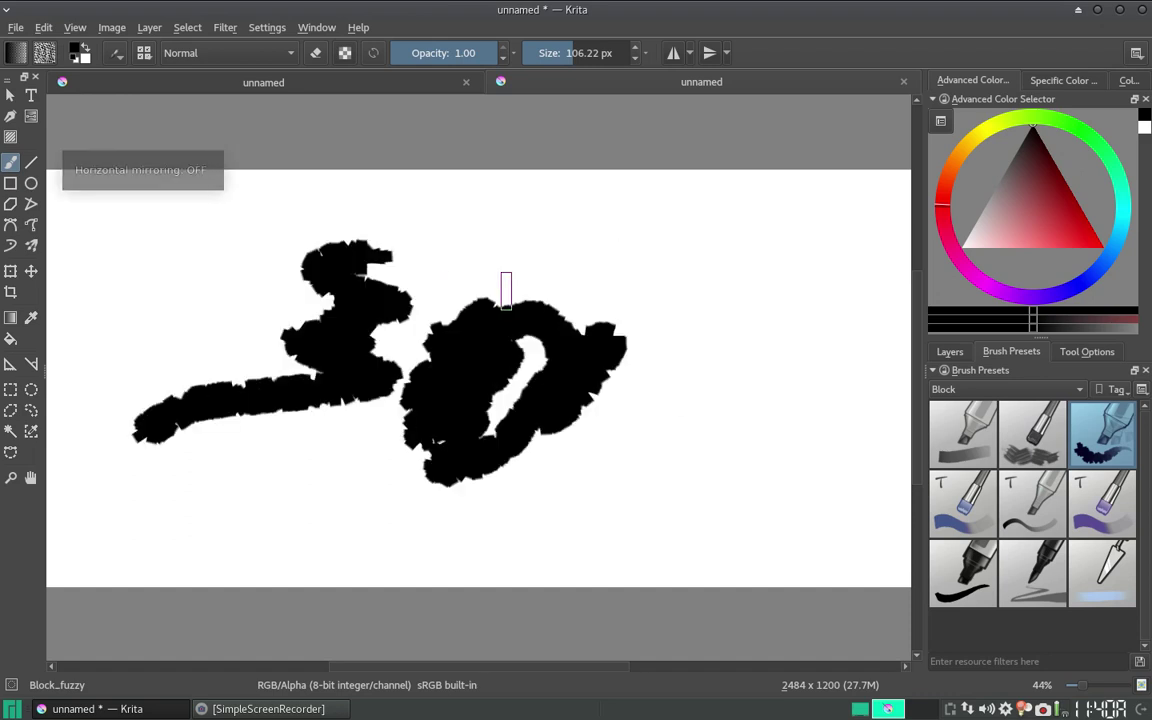
mouse_move(427, 265)
left_mouse_down()
mouse_move(222, 337)
mouse_move(150, 255)
left_mouse_up()
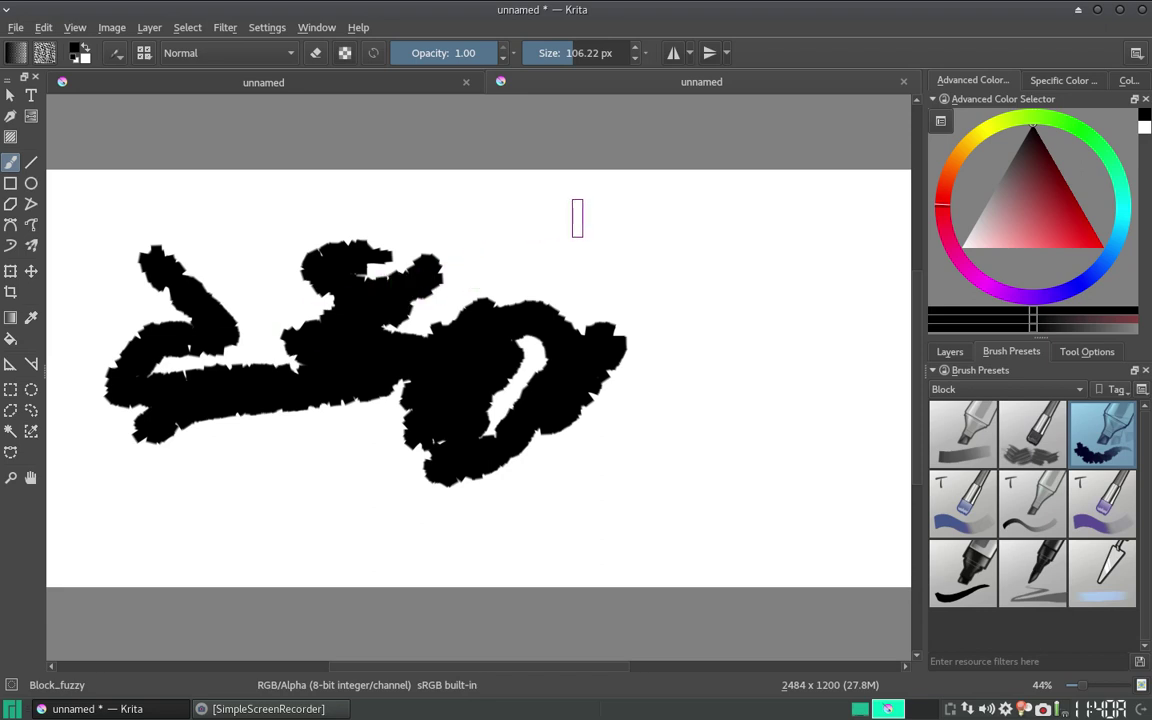
mouse_move(560, 225)
left_mouse_down()
mouse_move(516, 337)
mouse_move(528, 342)
left_mouse_up()
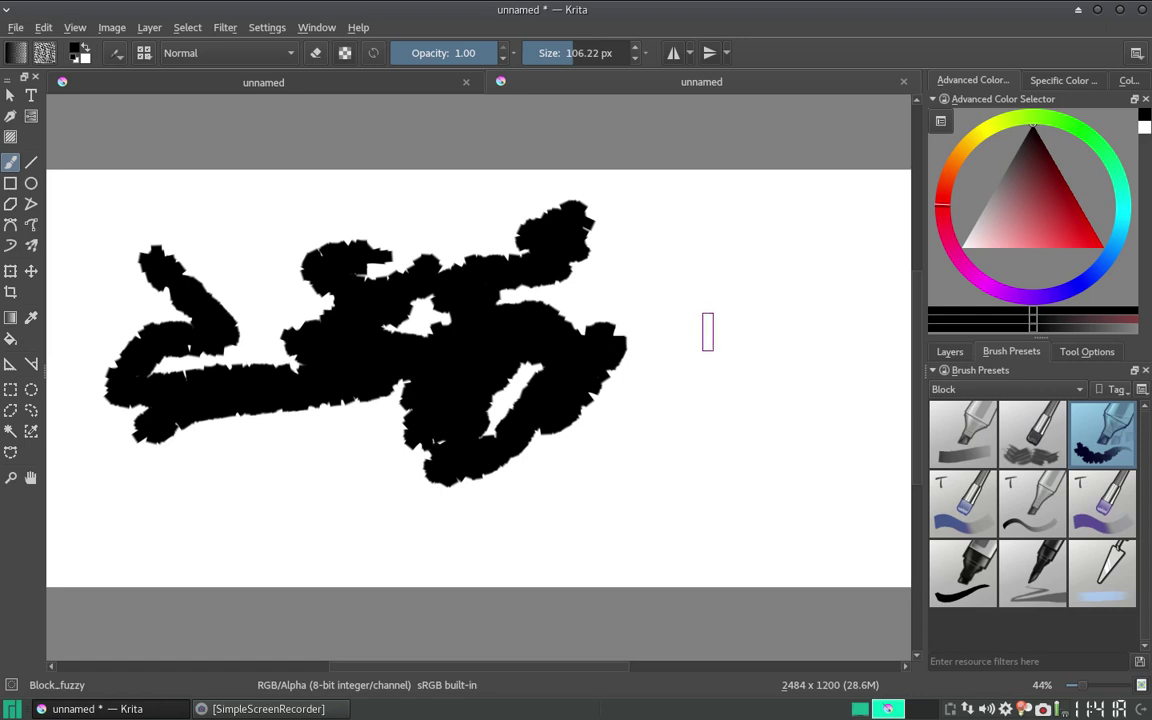
Paint a small black squiggle and thin line, then a huge black curving stroke on the right at about 176 px
key("bracketleft")
key("bracketleft")
key("bracketleft")
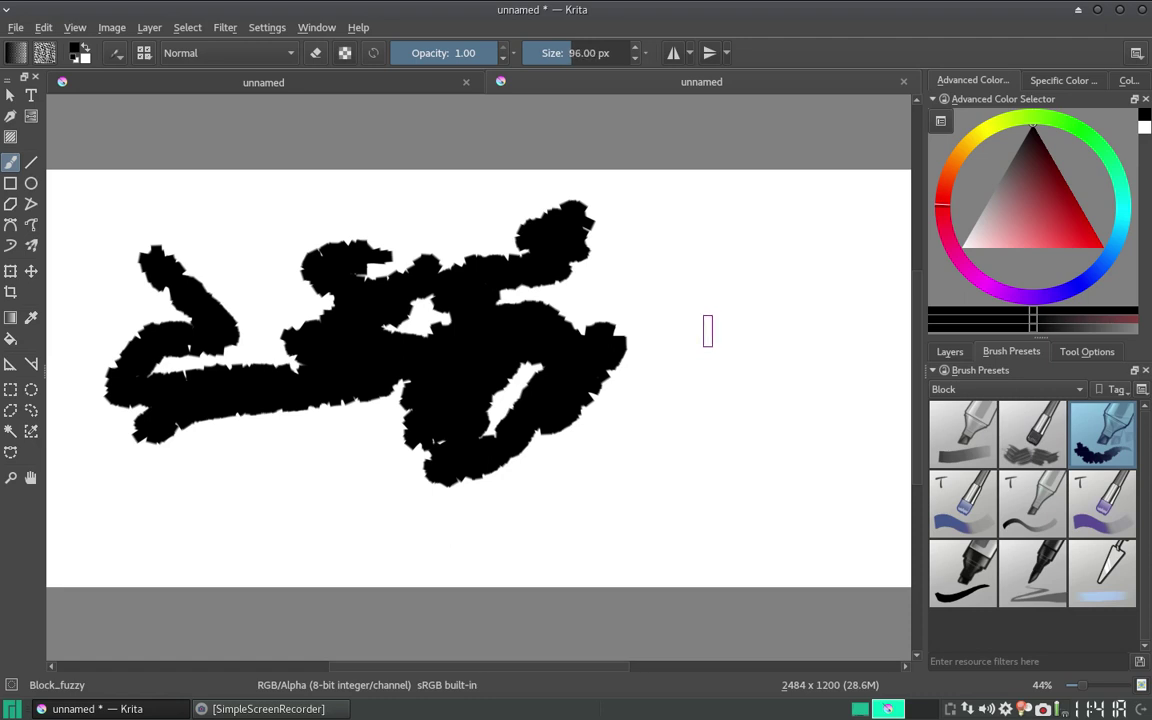
left_click_drag(714, 323, 705, 405)
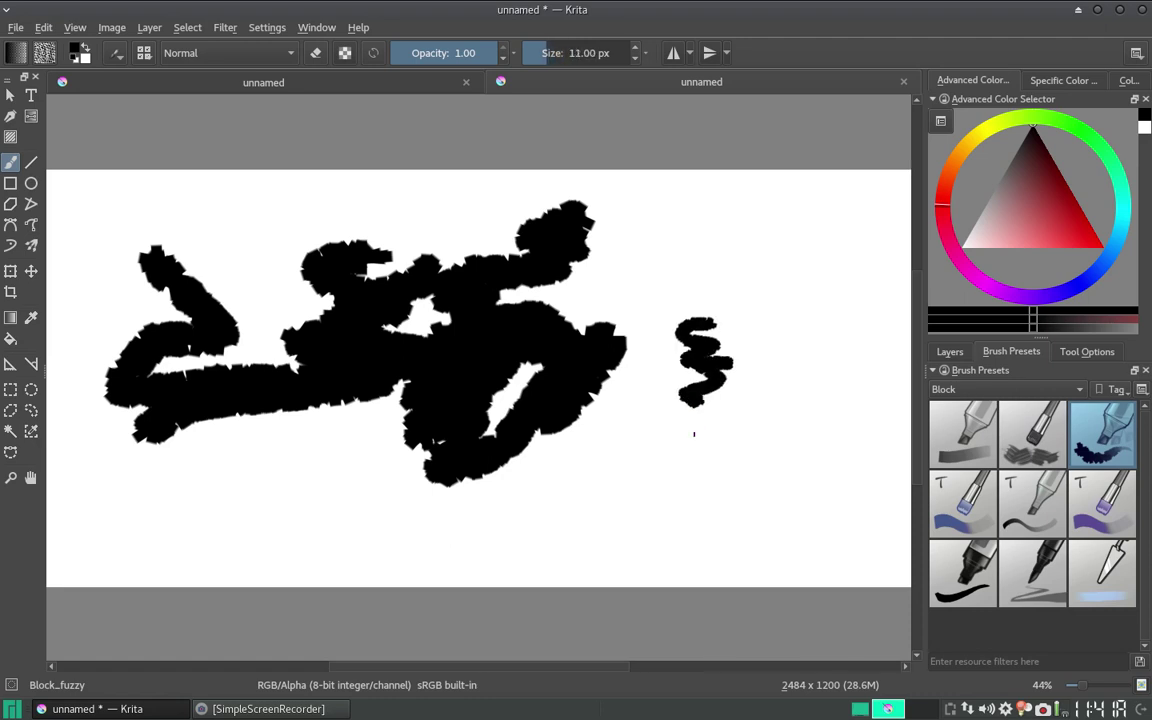
key("bracketleft")
key("bracketleft")
key("bracketleft")
mouse_move(665, 465)
left_mouse_down()
mouse_move(727, 473)
mouse_move(693, 487)
left_mouse_up()
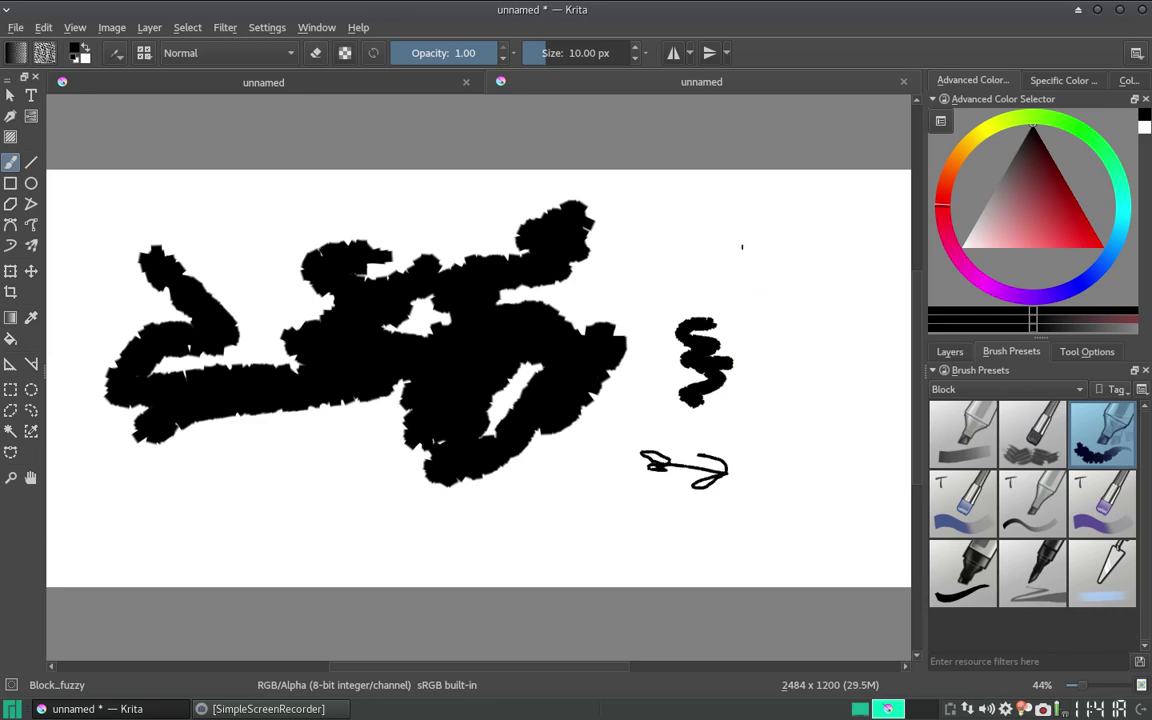
key("bracketright")
key("bracketright")
left_click_drag(698, 229, 780, 229)
mouse_move(698, 229)
left_mouse_down()
mouse_move(745, 308)
mouse_move(637, 391)
mouse_move(555, 480)
mouse_move(470, 450)
left_mouse_up()
Add a small black blob and a thin bottom line, then enlarge the brush past 500 px
key("bracketleft")
key("bracketleft")
key("bracketleft")
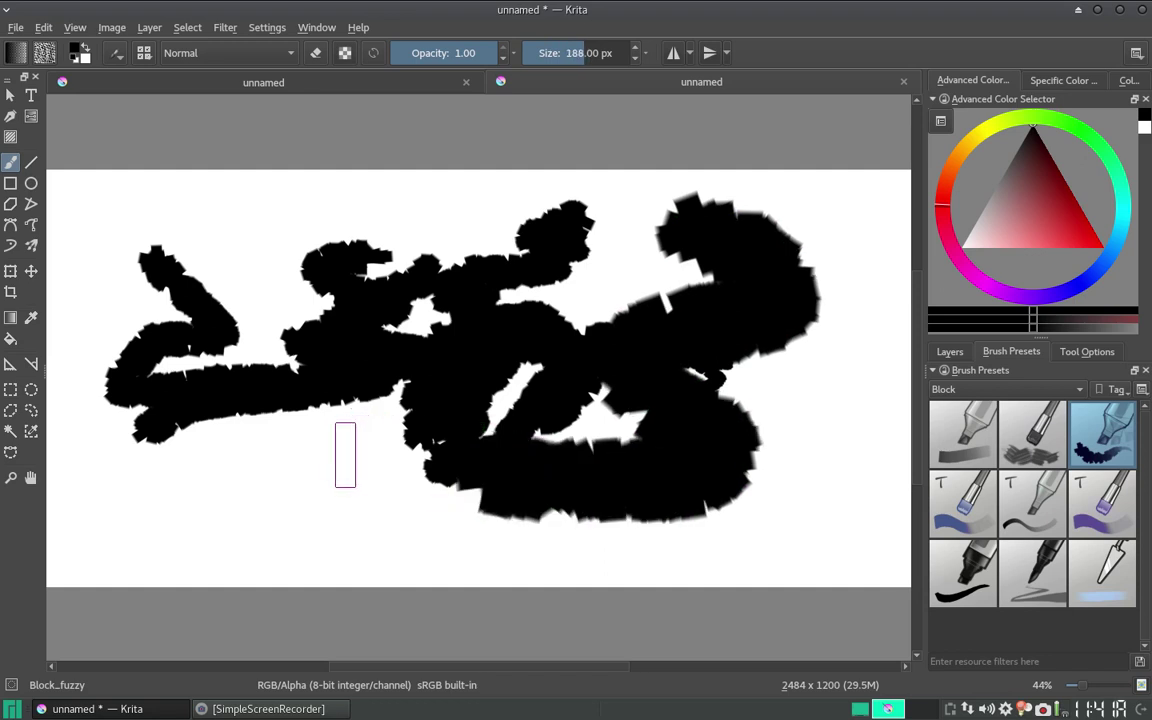
left_click_drag(315, 462, 168, 482)
key("bracketleft")
key("bracketleft")
key("bracketleft")
key("bracketleft")
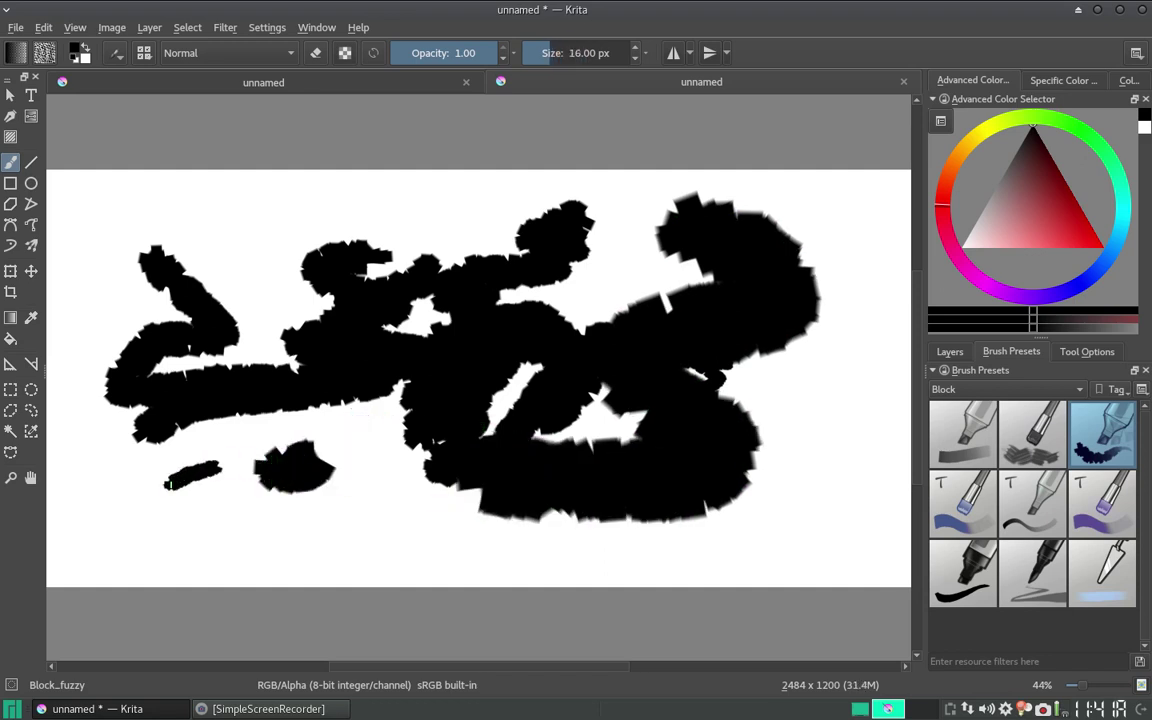
key("bracketleft")
mouse_move(419, 535)
left_mouse_down()
mouse_move(520, 550)
mouse_move(695, 525)
left_mouse_up()
key("bracketright")
key("bracketright")
key("bracketright")
key("bracketright")
key("bracketright")
key("bracketright")
left_click_drag(850, 420, 860, 380)
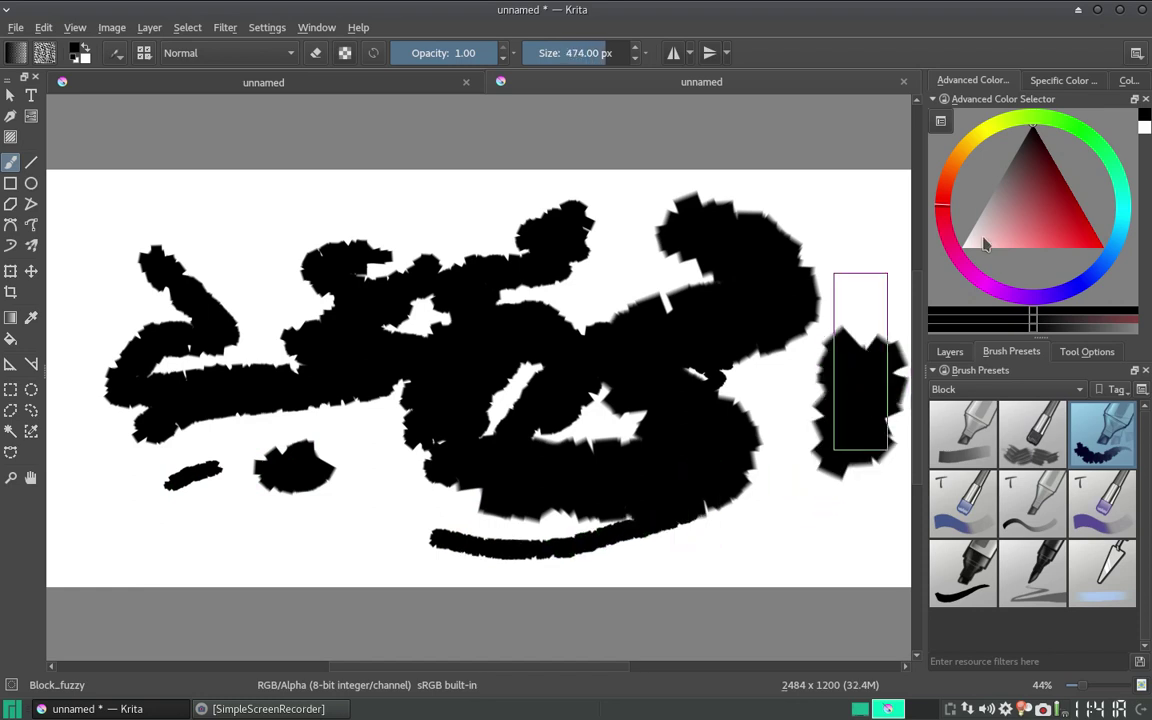
Paint a huge red fuzzy blob over the left and middle, then shrink the brush to 44 px
left_click(1054, 227)
mouse_move(360, 215)
left_mouse_down()
mouse_move(193, 270)
mouse_move(232, 358)
mouse_move(450, 458)
left_mouse_up()
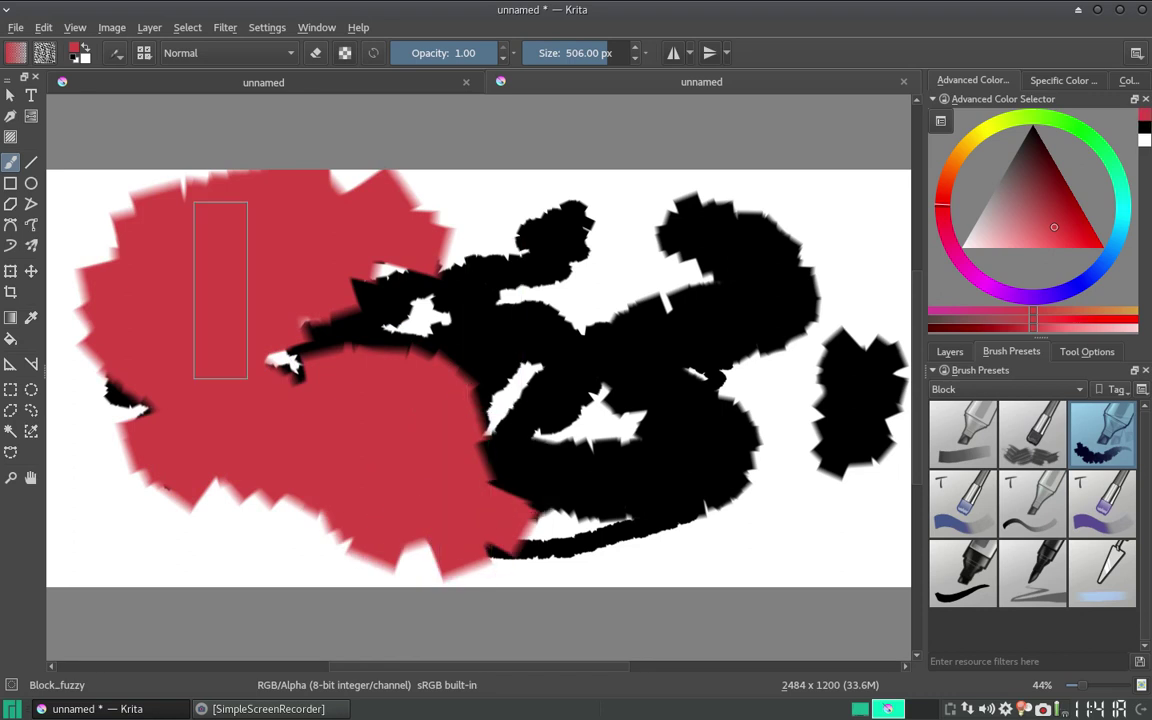
left_click_drag(224, 288, 422, 445)
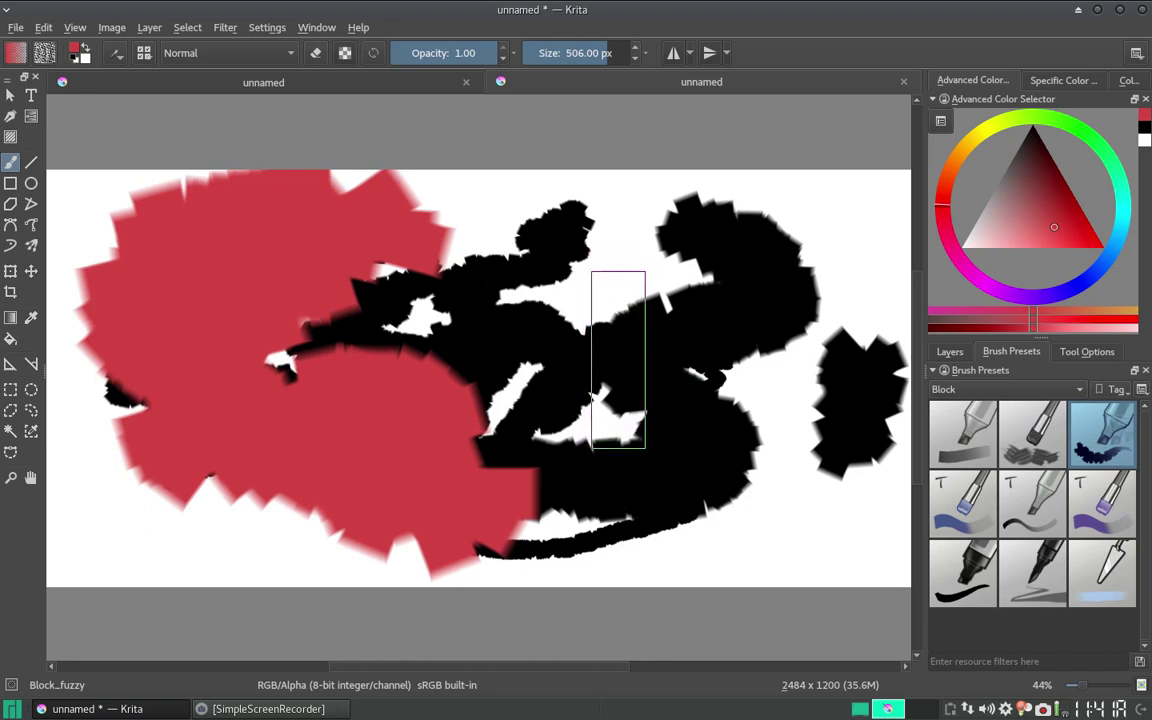
left_click_drag(618, 360, 1024, 305)
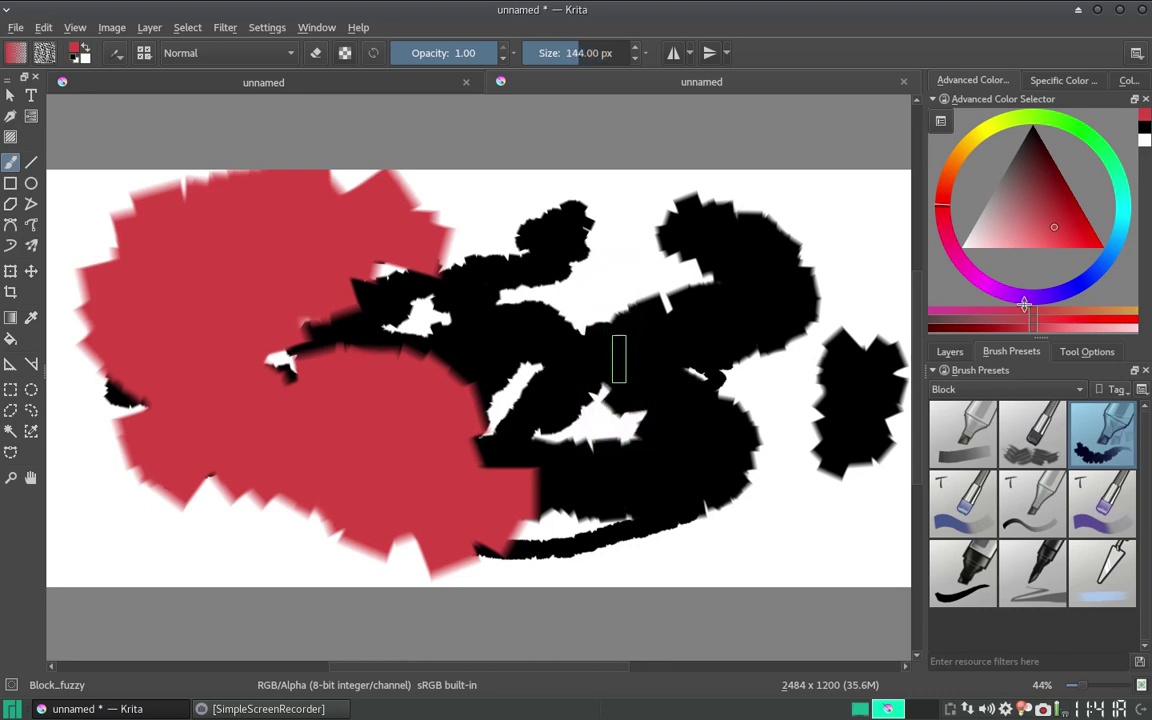
mouse_move(653, 333)
left_mouse_down()
mouse_move(630, 333)
mouse_move(658, 334)
mouse_move(670, 305)
left_mouse_up()
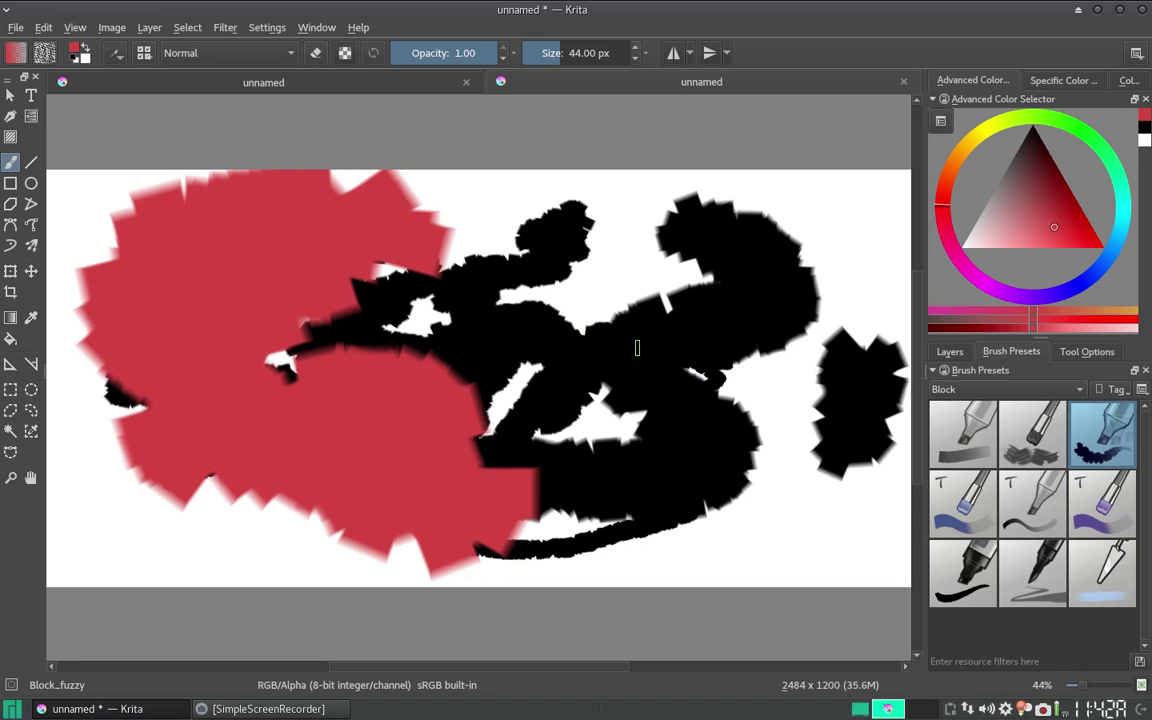
Draw a thin red curved arrow near the top, then black strokes and an arc beside it
mouse_move(583, 275)
left_mouse_down()
mouse_move(618, 279)
mouse_move(588, 182)
mouse_move(497, 205)
left_mouse_up()
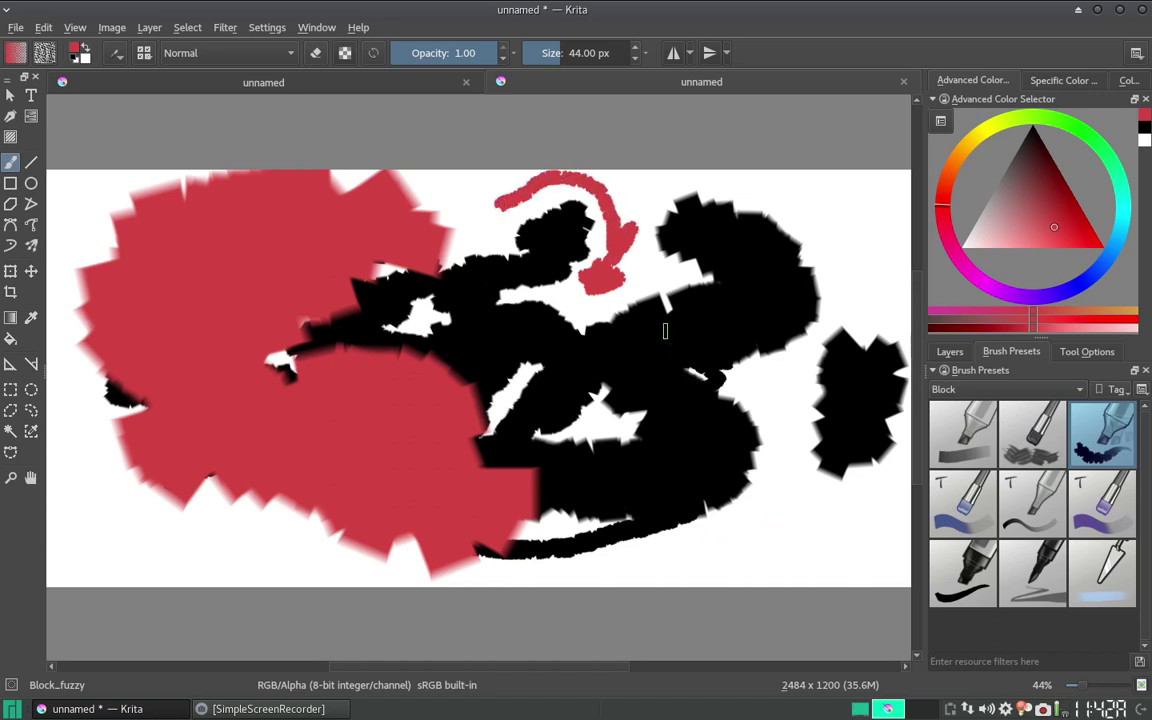
left_click(693, 388)
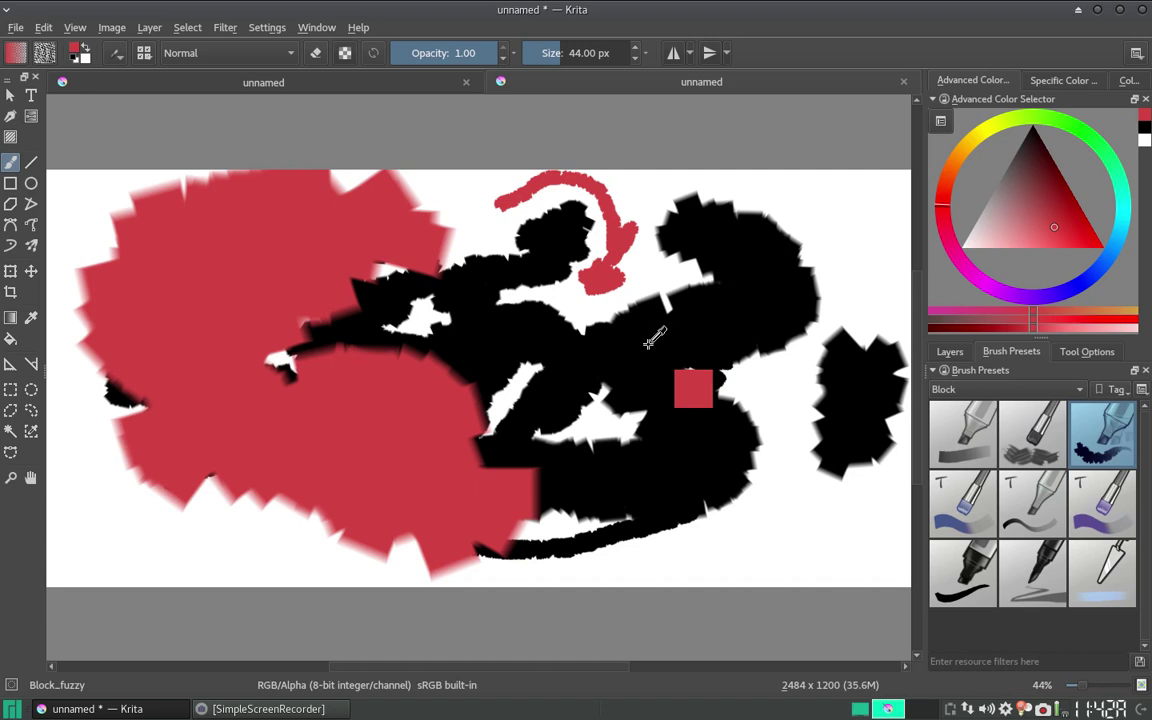
left_click_drag(664, 262, 634, 290)
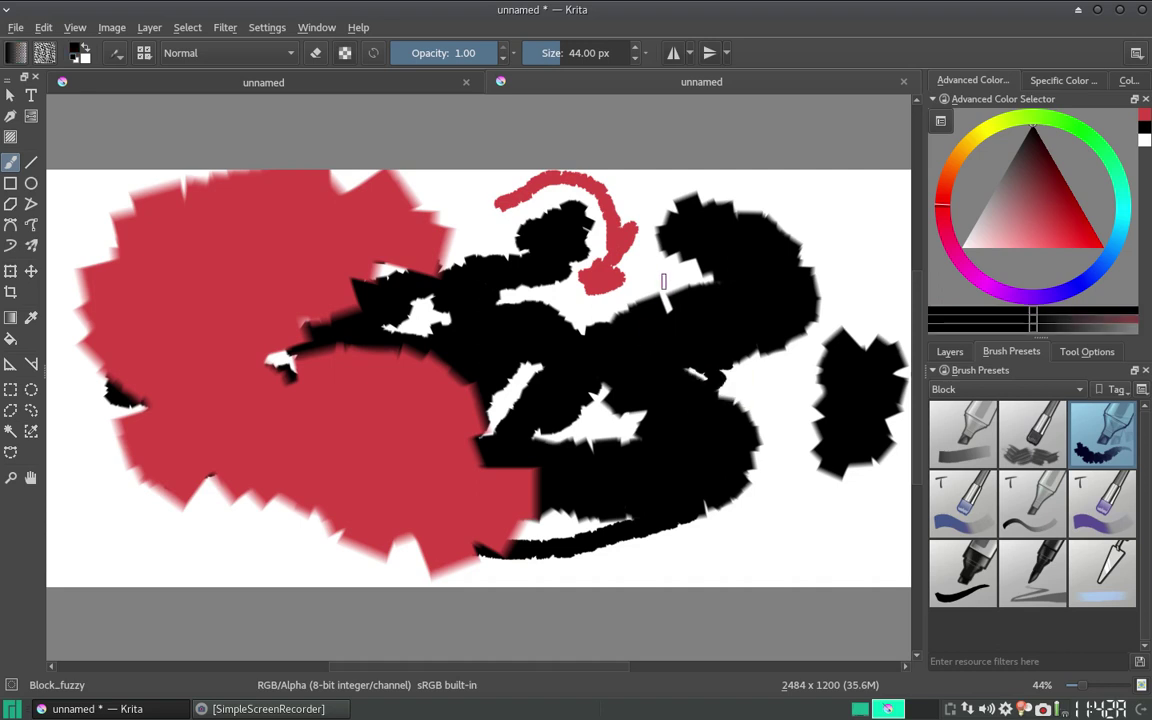
left_click_drag(645, 242, 845, 300)
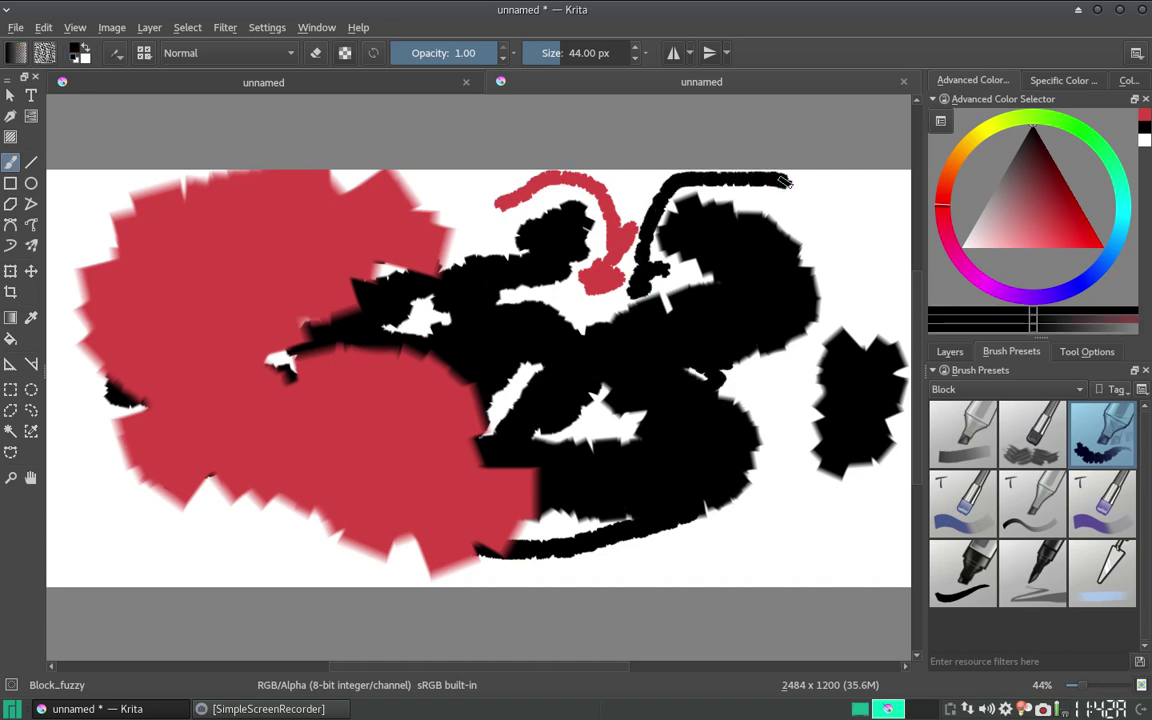
Add a long red line along the lower left and black loops over the red blob
left_click(228, 378, "ctrl")
left_click_drag(80, 490, 400, 580)
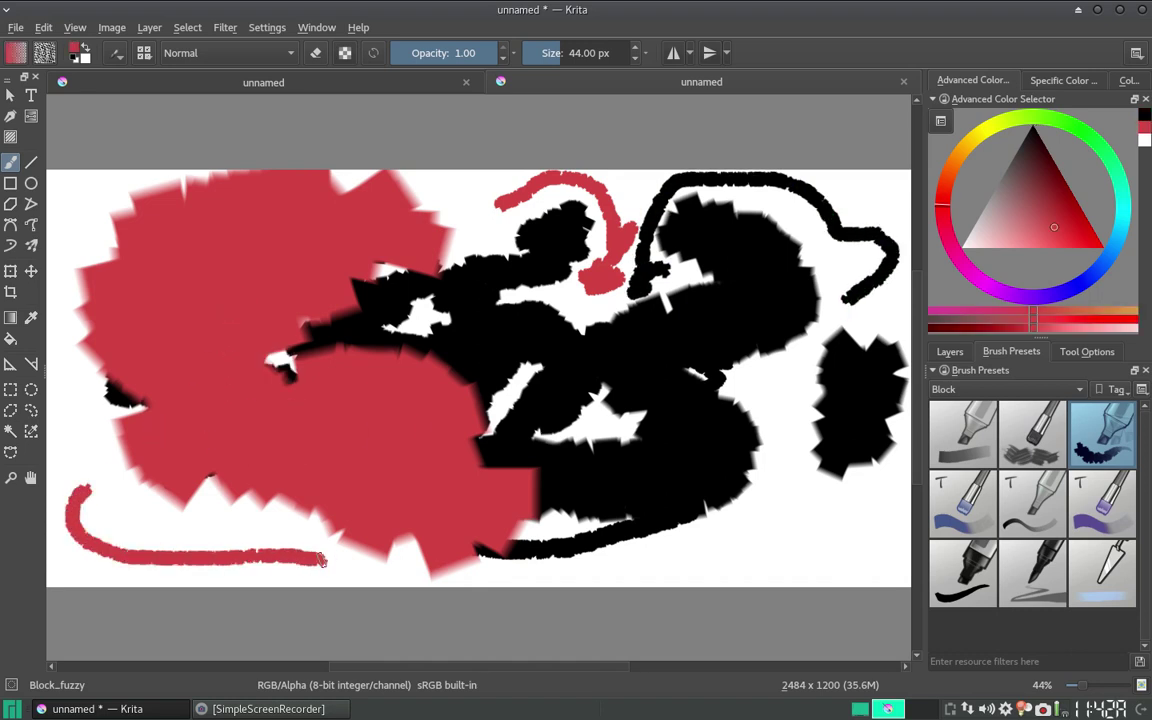
left_click(660, 470, "ctrl")
mouse_move(420, 418)
left_mouse_down()
mouse_move(407, 456)
mouse_move(126, 405)
mouse_move(688, 388)
left_mouse_up()
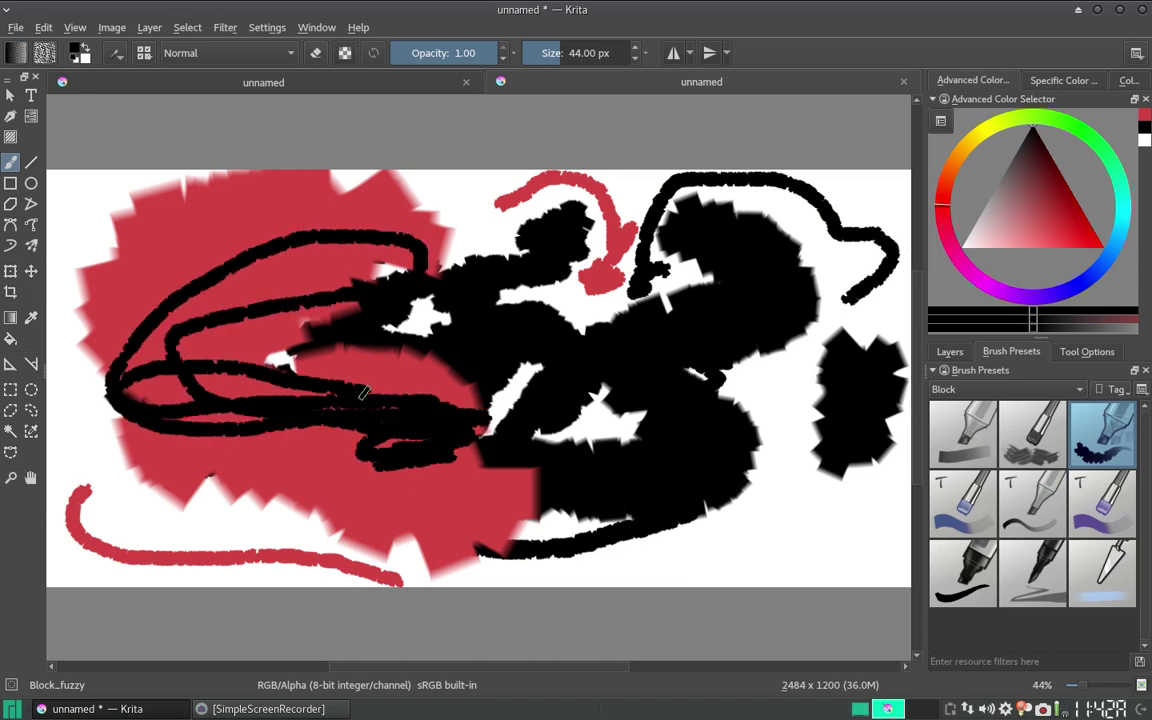